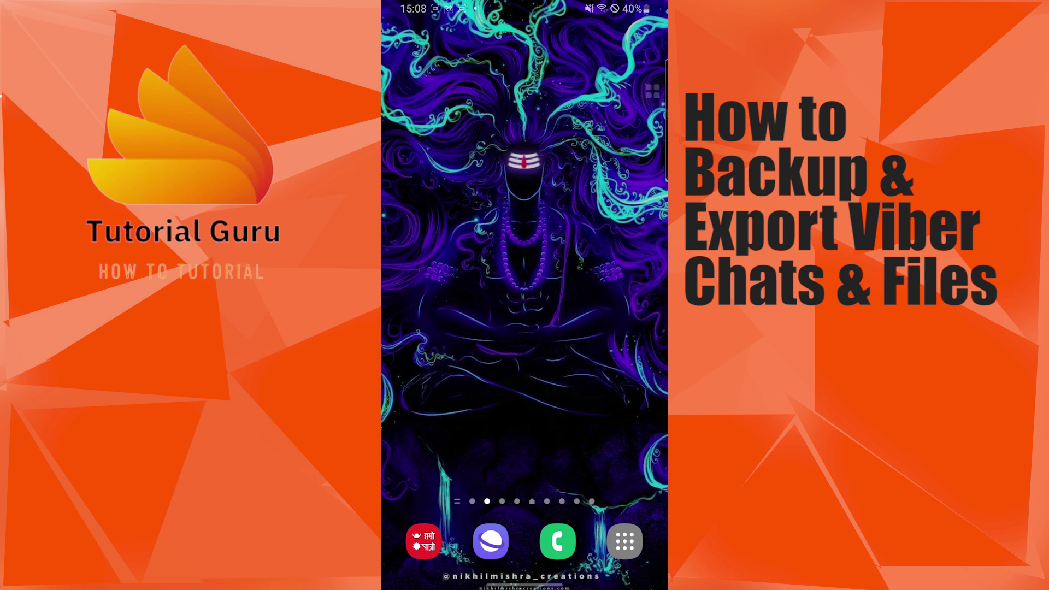
Launch Viber from the app list and open Settings from the More tab
left_click(625, 540)
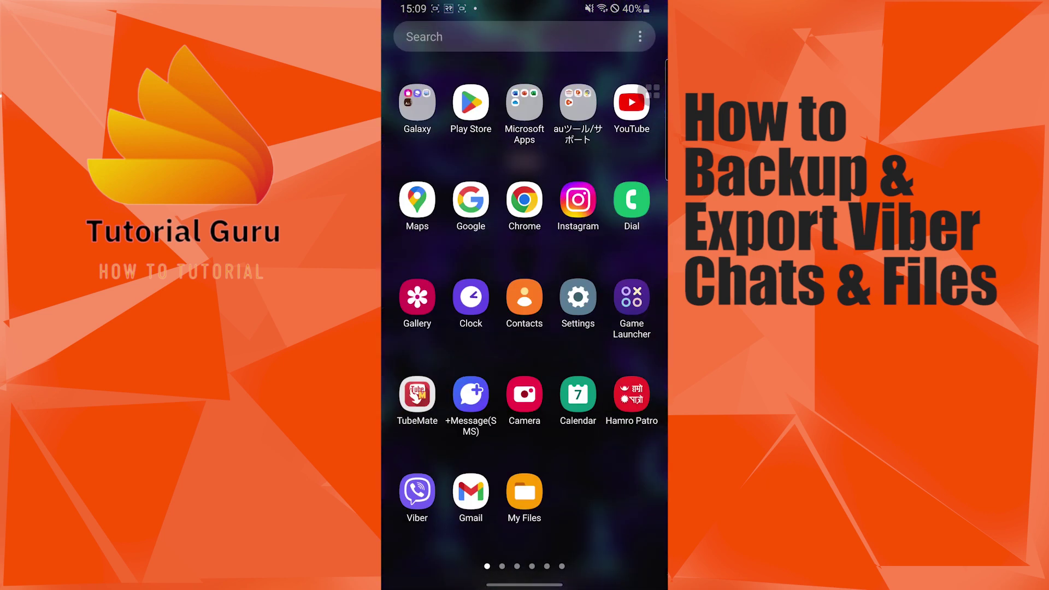
left_click(423, 502)
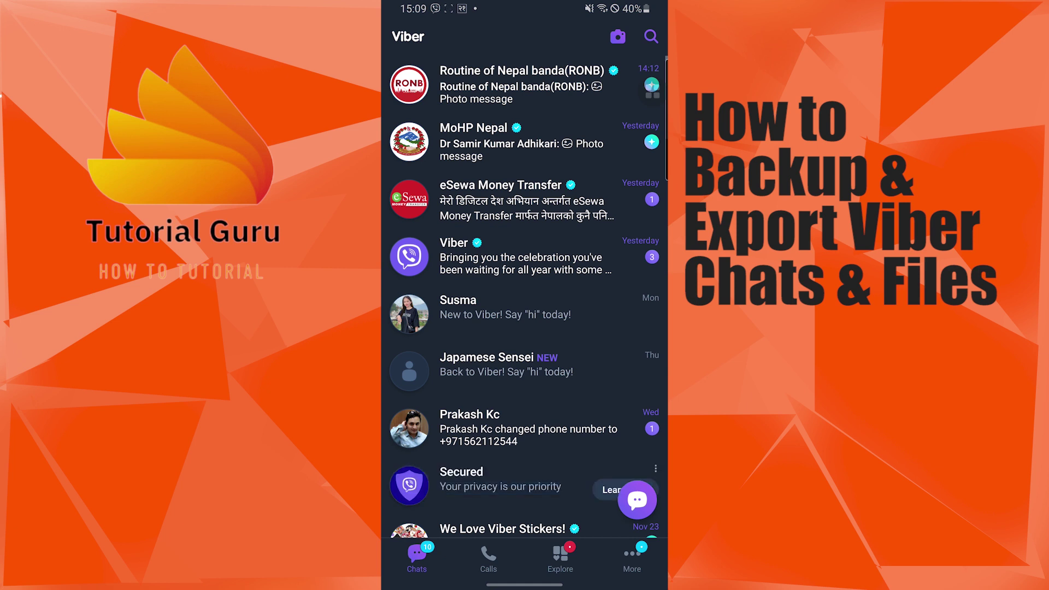
left_click(632, 557)
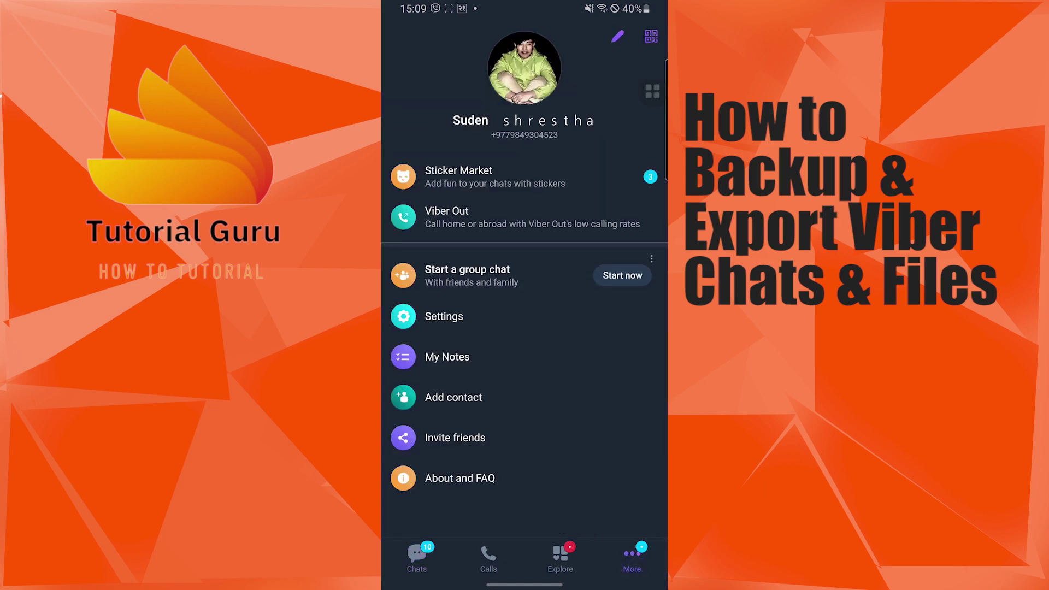
left_click(444, 316)
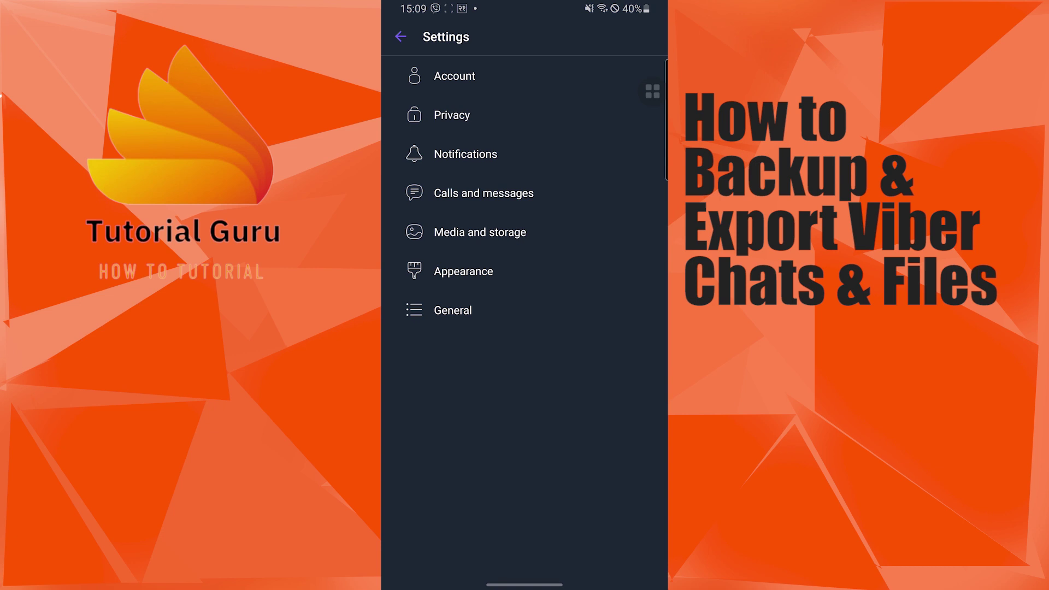
Go to Account > Viber backup, which shows today's 15:01 backup of 4.9 MB
left_click(482, 76)
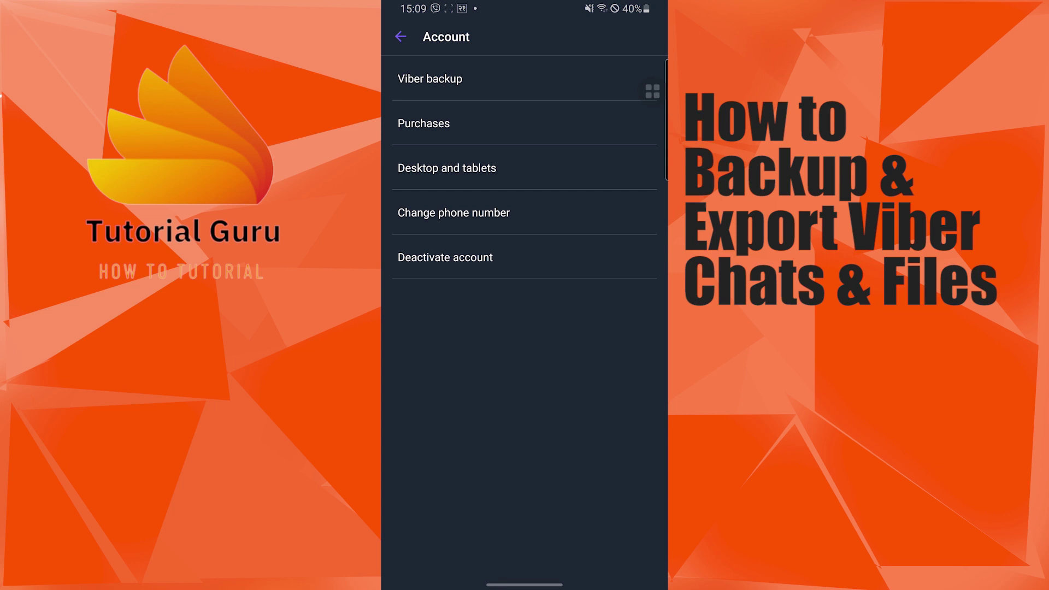
left_click(526, 91)
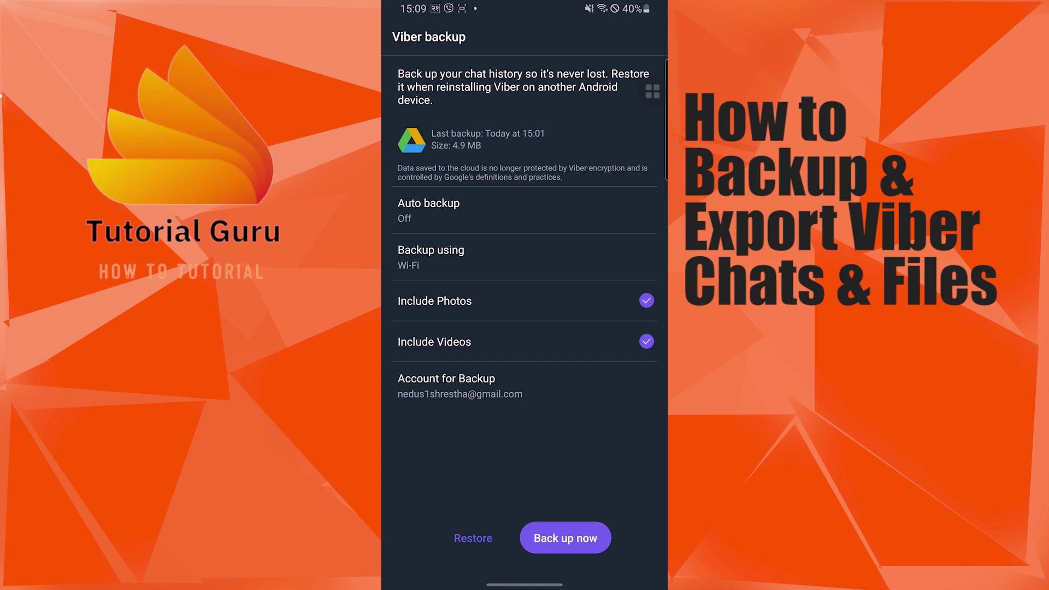
left_click(573, 316)
left_click(590, 344)
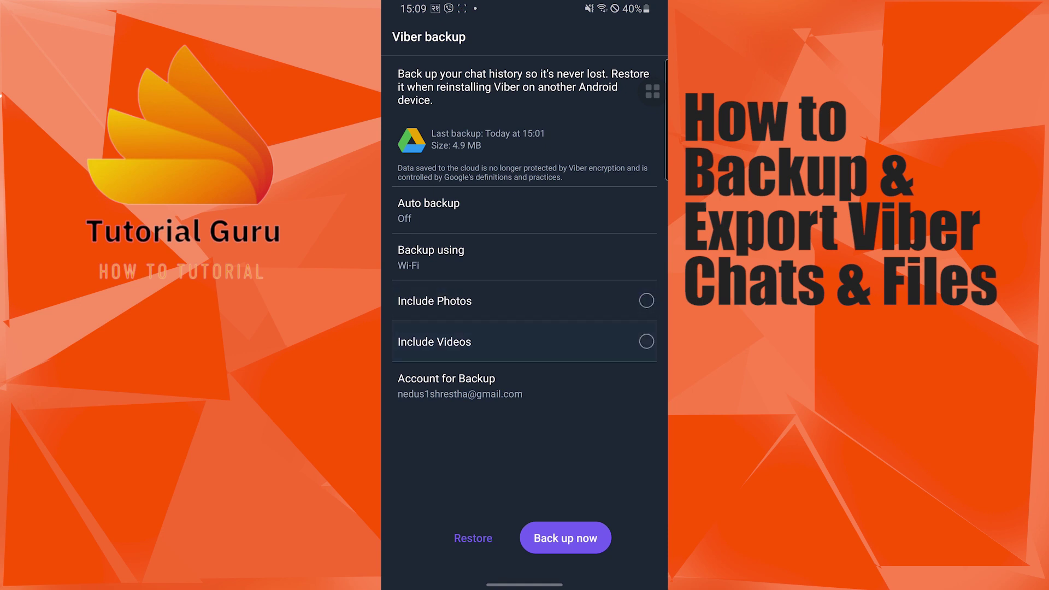
left_click(634, 316)
left_click(600, 343)
left_click(478, 384)
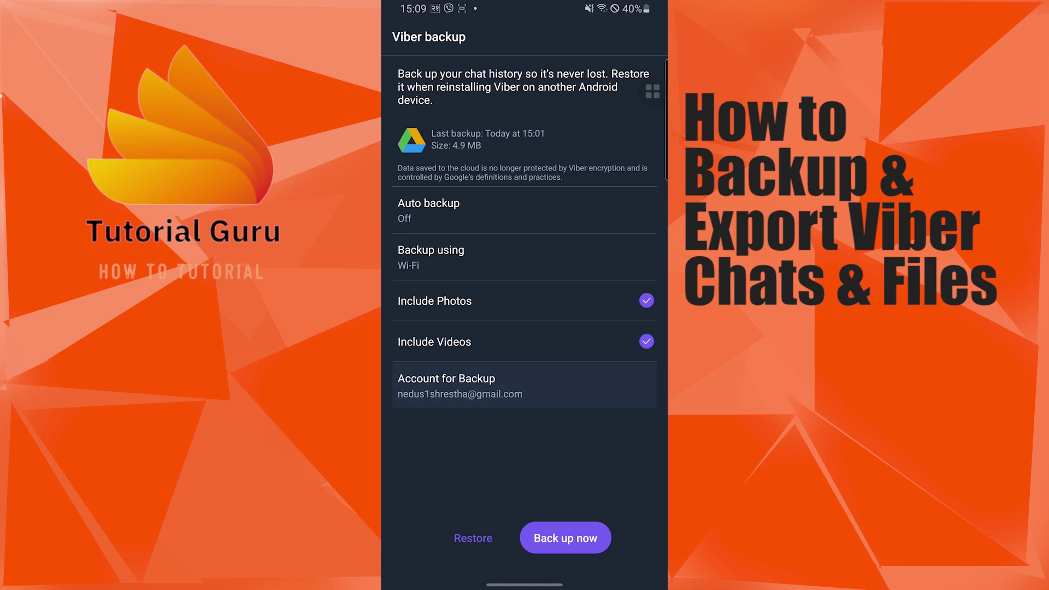
left_click(501, 430)
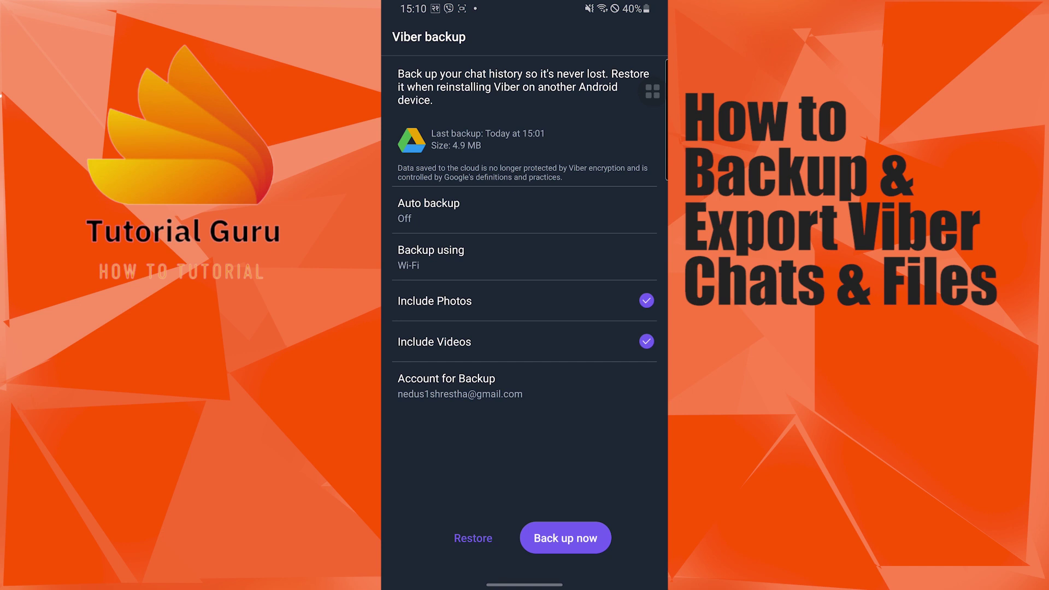
Keep backups on Wi-Fi only and set the auto backup frequency to Daily
left_click(524, 257)
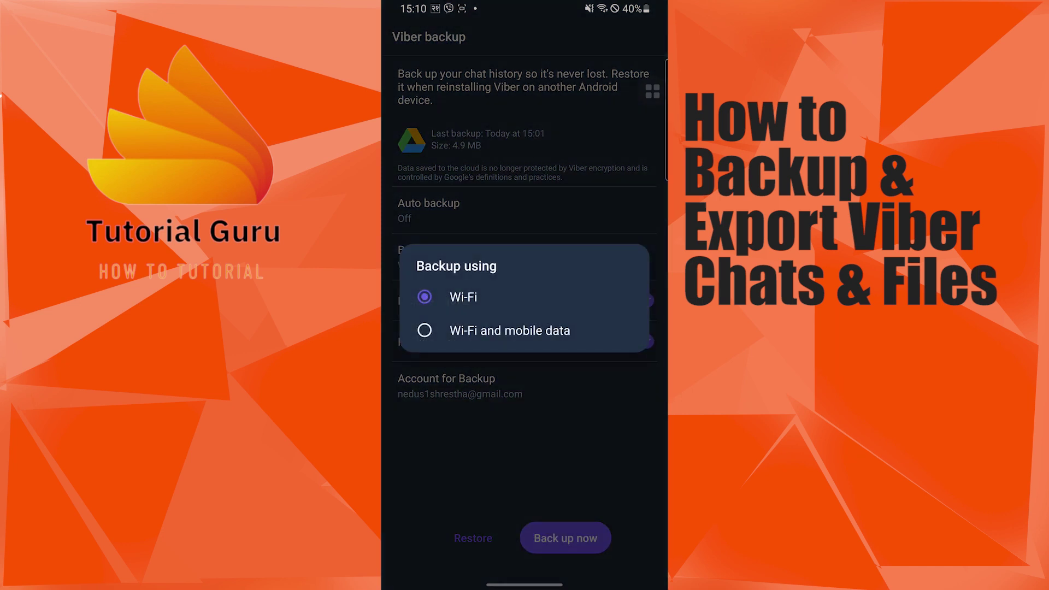
left_click(586, 442)
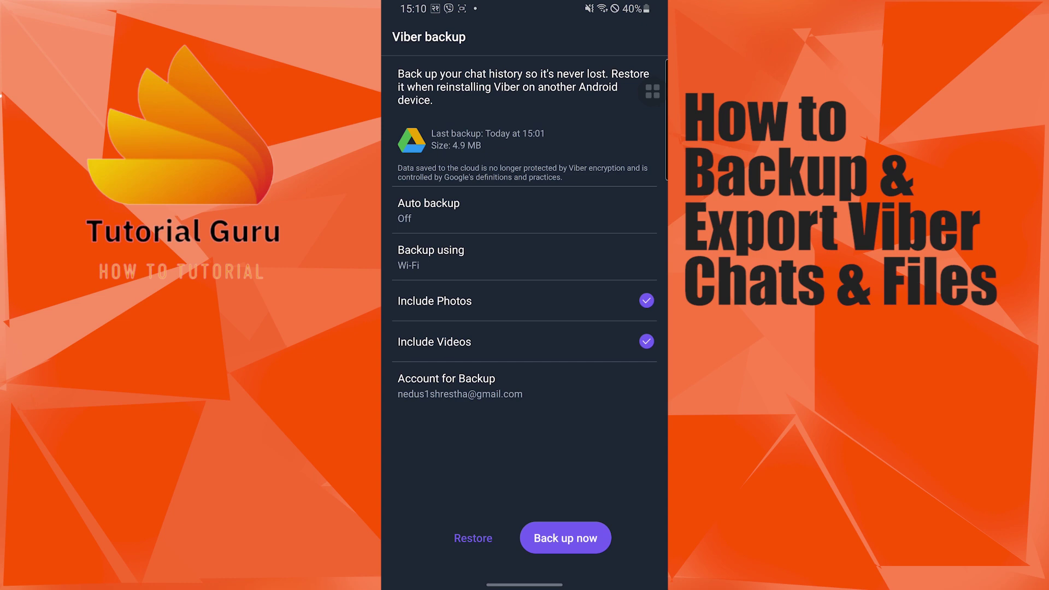
left_click(562, 214)
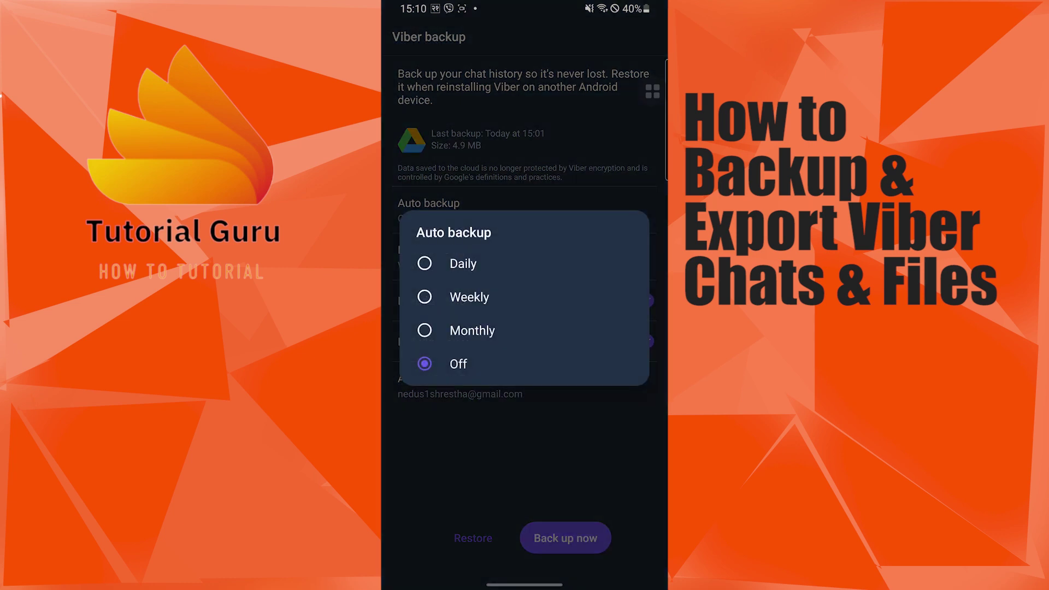
left_click(428, 267)
left_click(525, 209)
left_click(580, 443)
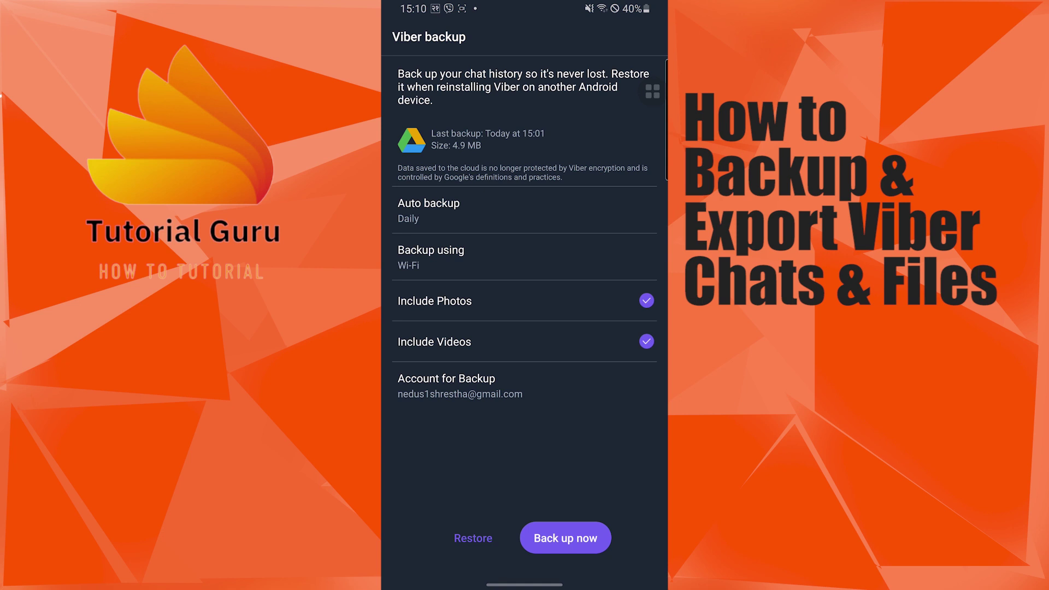
left_click(490, 210)
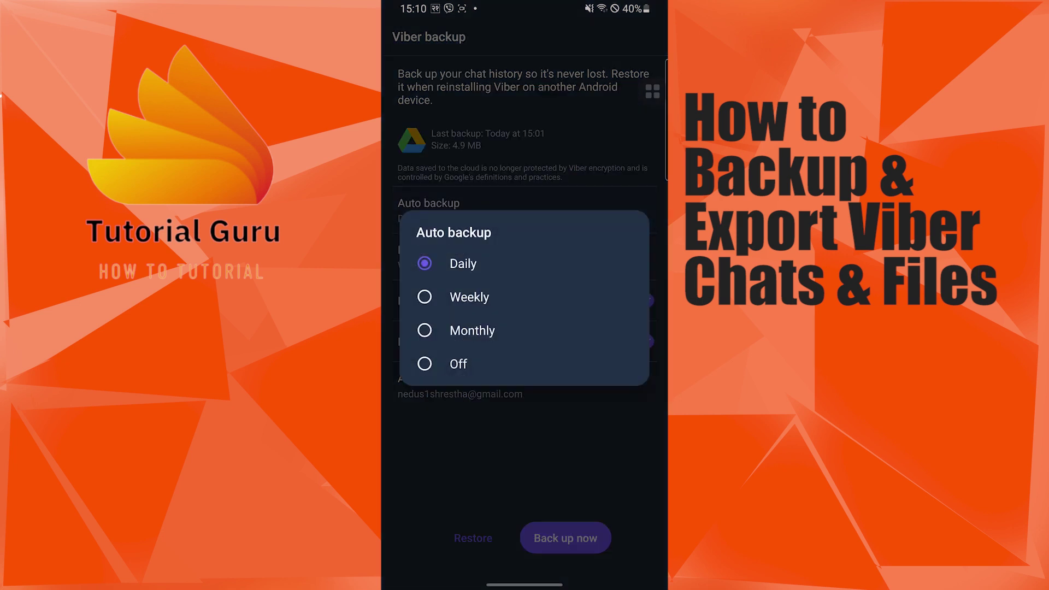
left_click(405, 466)
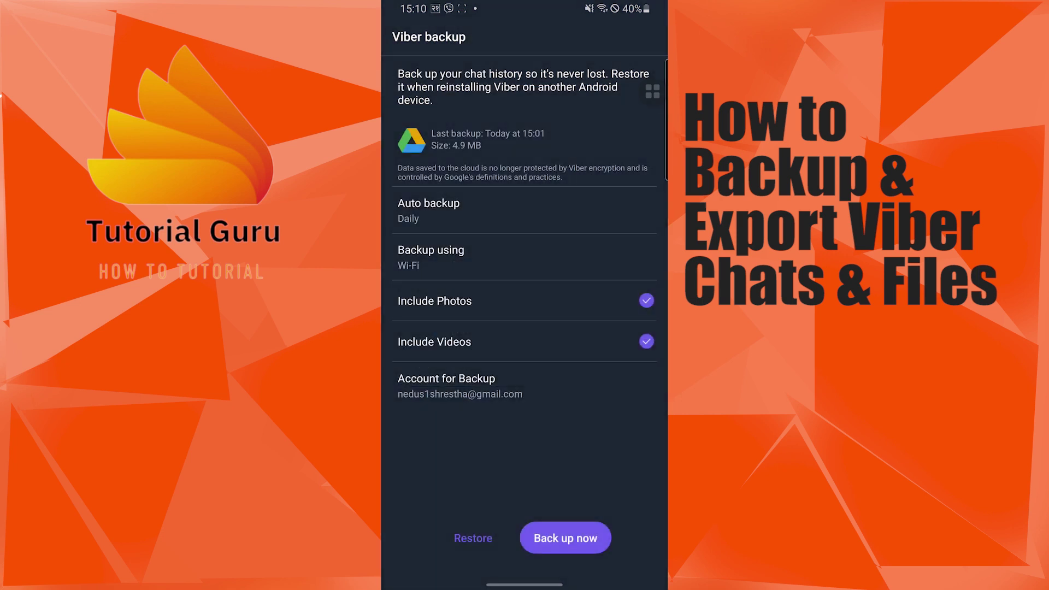